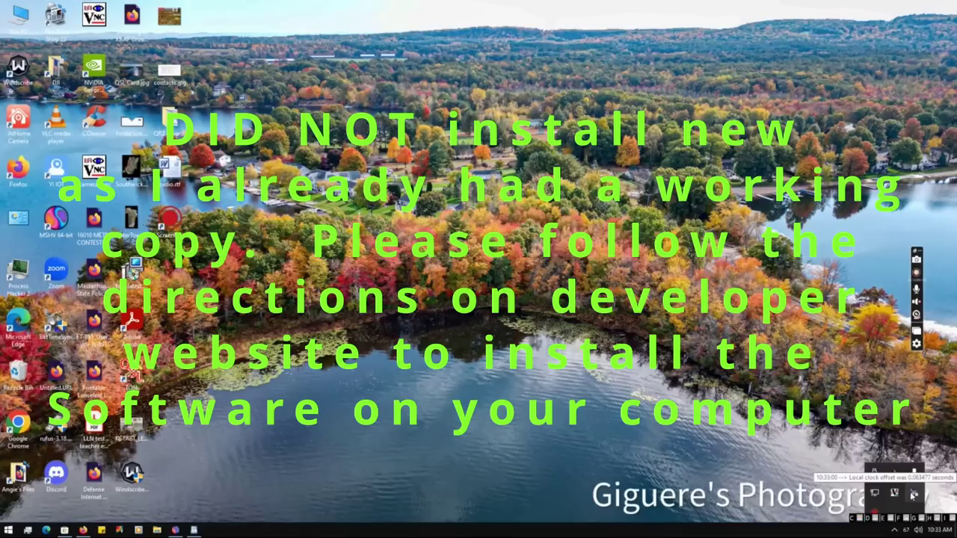
Open BktTimeSync, synchronize the computer clock with the NTP server, check the sync log, and reduce the program to the system tray.
{"action": "left_click", "coordinate": [913, 495]}
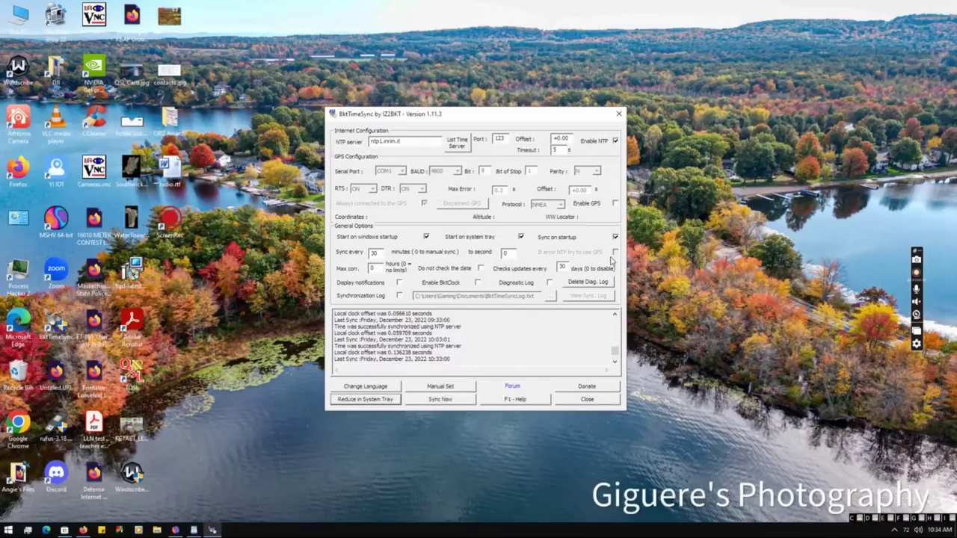
{"action": "left_click", "coordinate": [429, 401]}
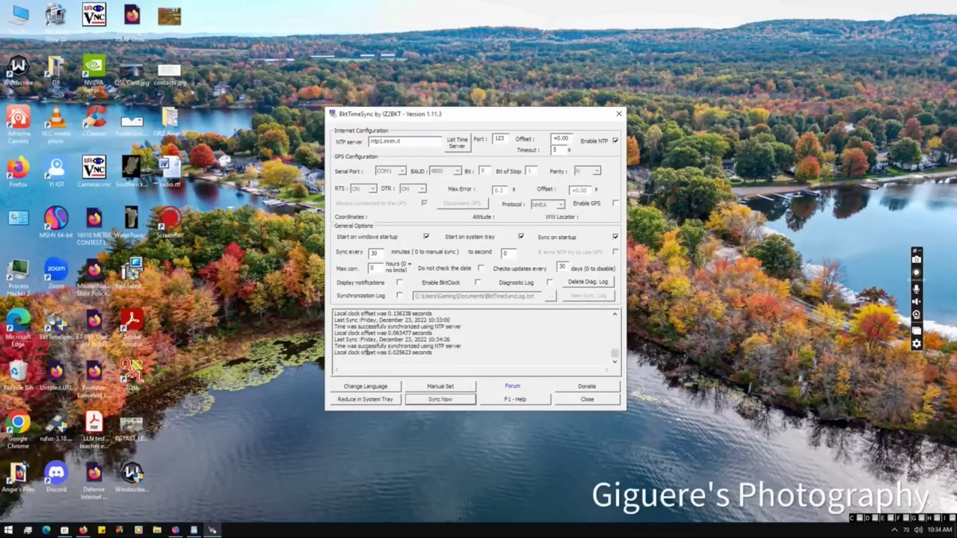
{"action": "left_click_drag", "start_coordinate": [338, 346], "coordinate": [464, 346]}
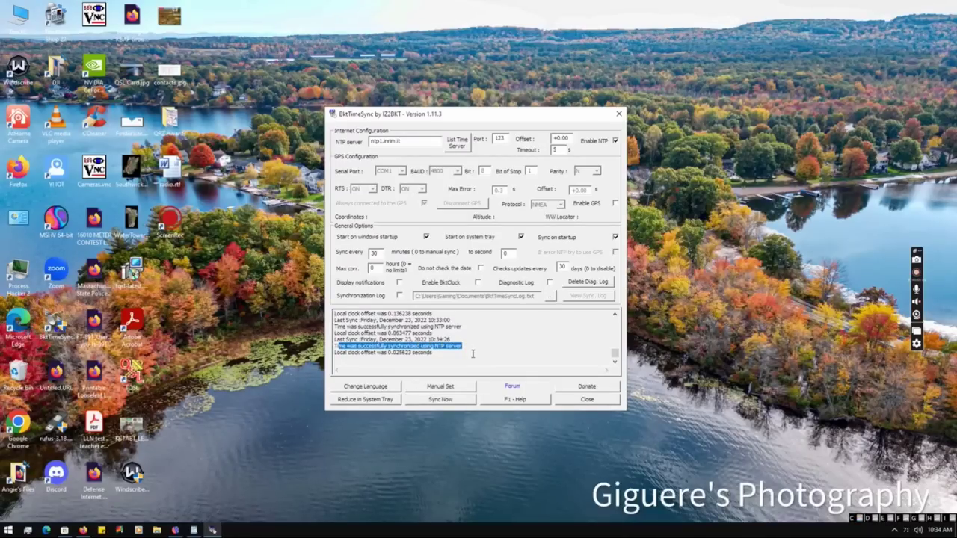
{"action": "left_click", "coordinate": [382, 339]}
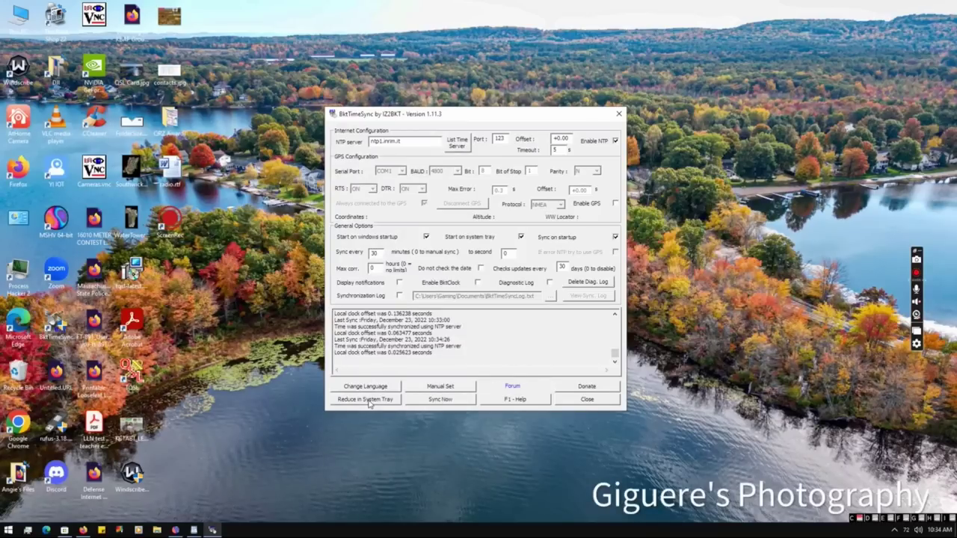
{"action": "left_click", "coordinate": [367, 400]}
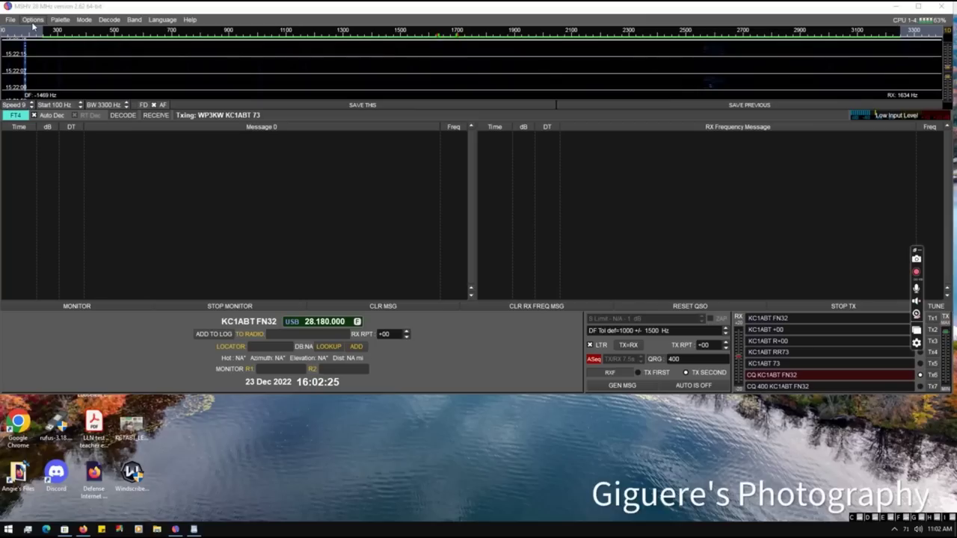
View the MSHV log, examine the older and newest QSO entries, and close the log.
{"action": "left_click", "coordinate": [11, 21]}
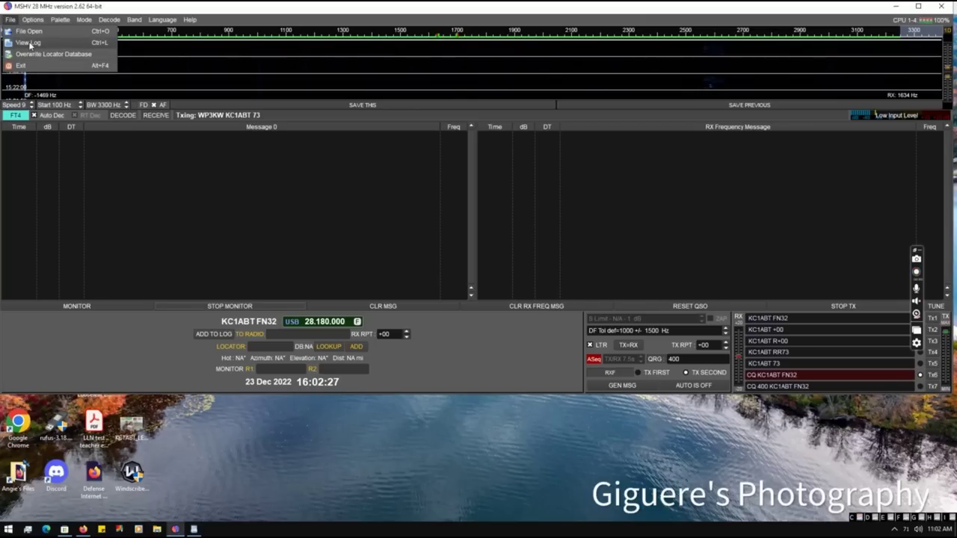
{"action": "left_click", "coordinate": [28, 43]}
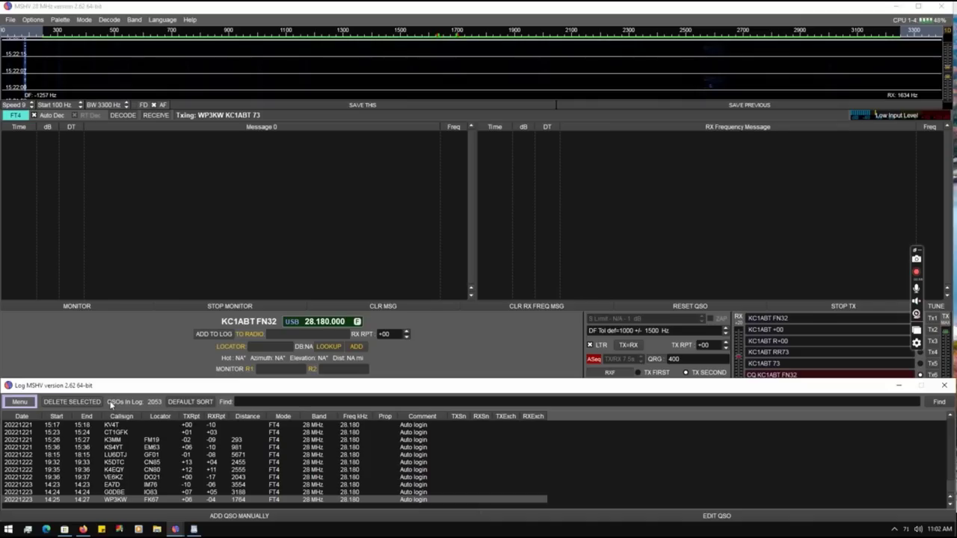
{"action": "scroll", "coordinate": [179, 455], "scroll_direction": "up", "scroll_amount": 15}
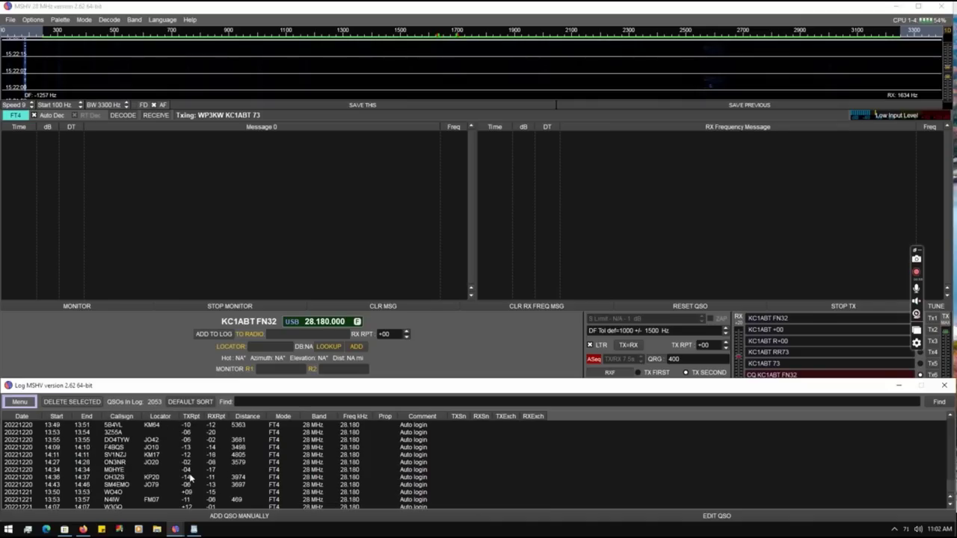
{"action": "scroll", "coordinate": [187, 467], "scroll_direction": "down", "scroll_amount": 10}
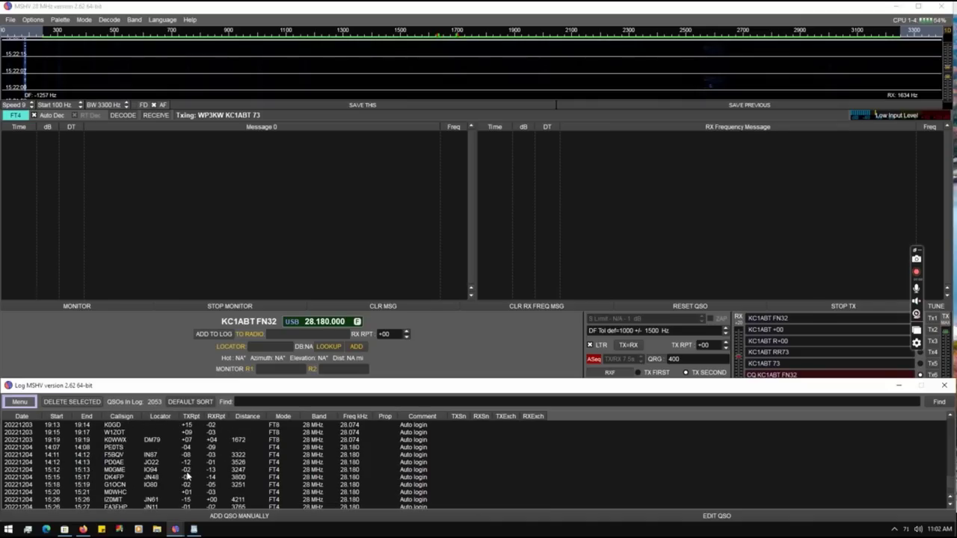
{"action": "scroll", "coordinate": [179, 469], "scroll_direction": "down", "scroll_amount": 5}
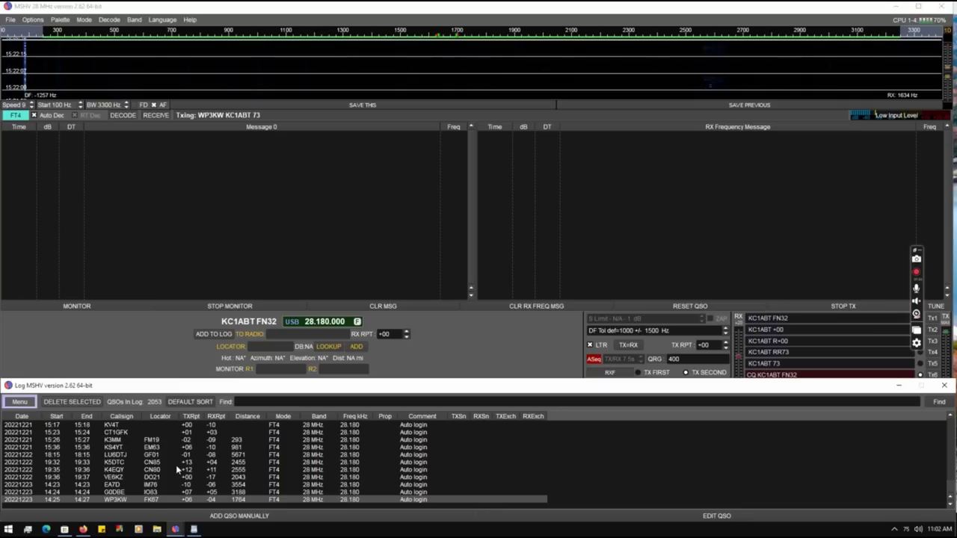
{"action": "left_click", "coordinate": [944, 385]}
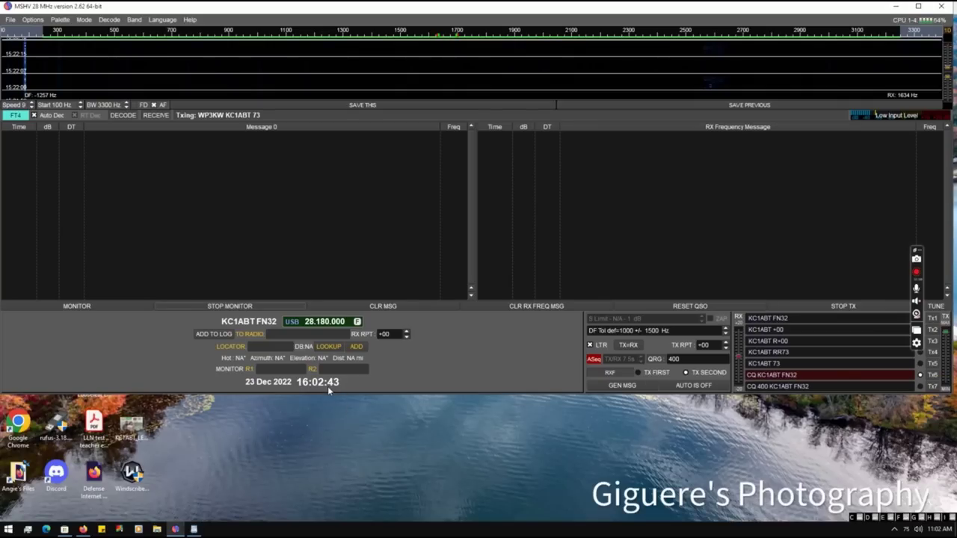
Review the configured sound output and input devices in the sound settings.
{"action": "left_click", "coordinate": [30, 20]}
{"action": "left_click", "coordinate": [35, 36]}
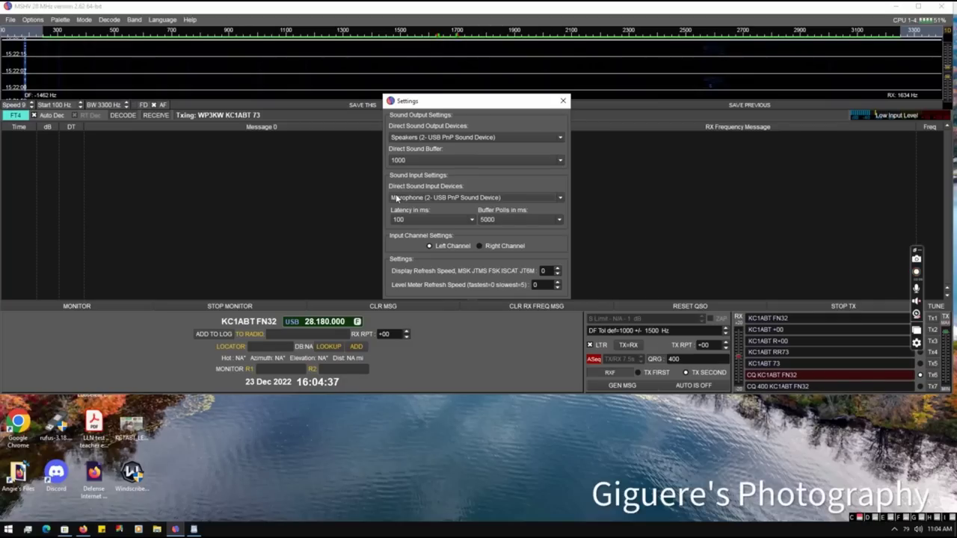
{"action": "left_click", "coordinate": [562, 102]}
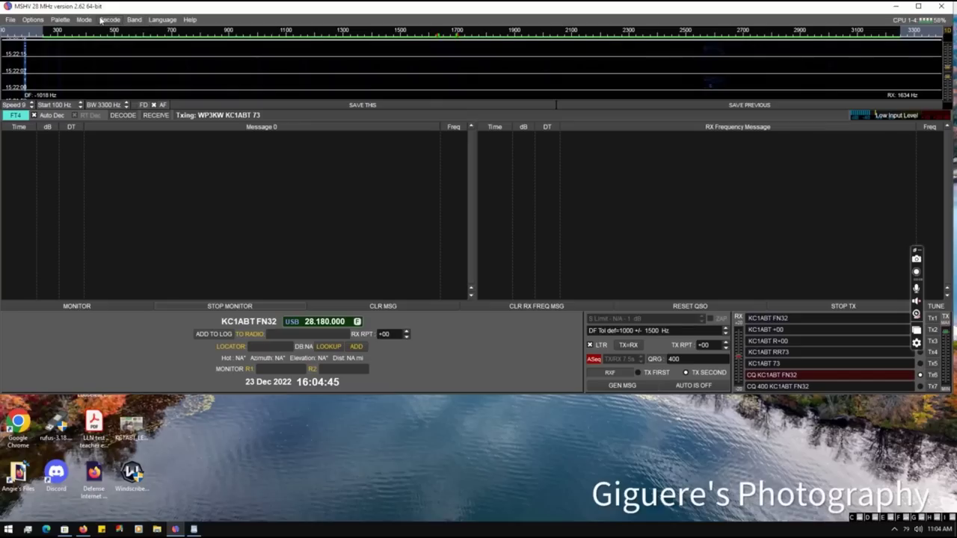
Choose Speakers (2- USB PnP Sound Device) as the direct sound output device and close the sound settings.
{"action": "left_click", "coordinate": [35, 20]}
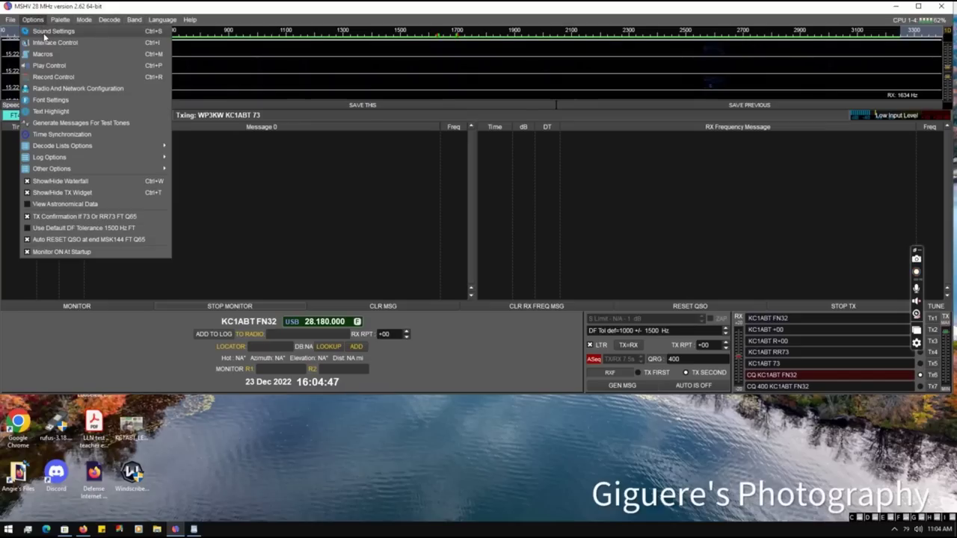
{"action": "left_click", "coordinate": [43, 32]}
{"action": "left_click", "coordinate": [421, 139]}
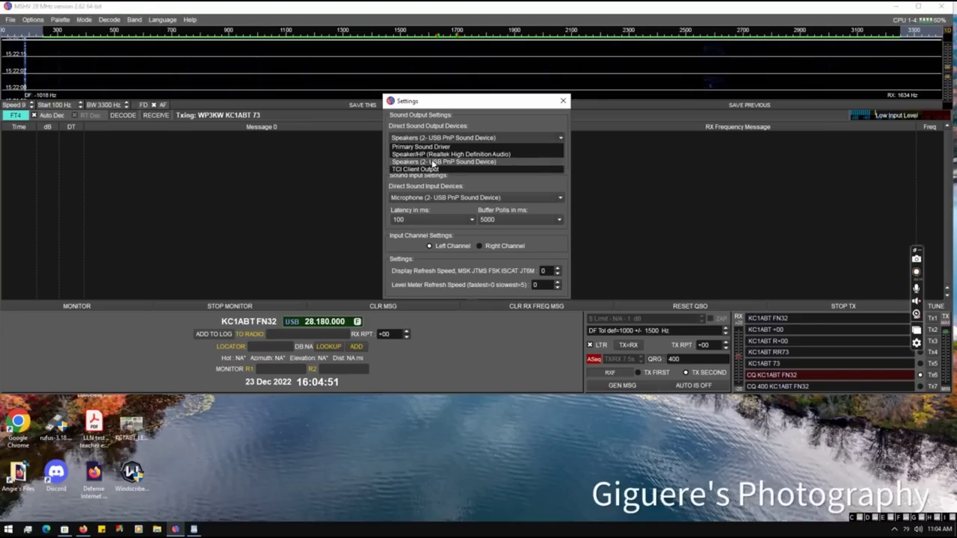
{"action": "left_click", "coordinate": [431, 159]}
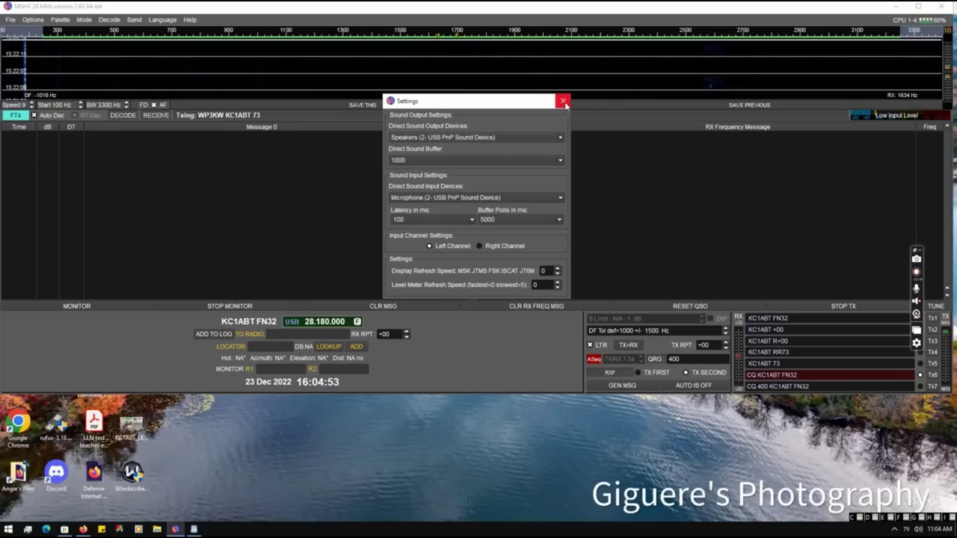
{"action": "left_click", "coordinate": [564, 101]}
Open the Windows Sound dialog through Play Control and examine the available playback and recording devices.
{"action": "left_click", "coordinate": [32, 19]}
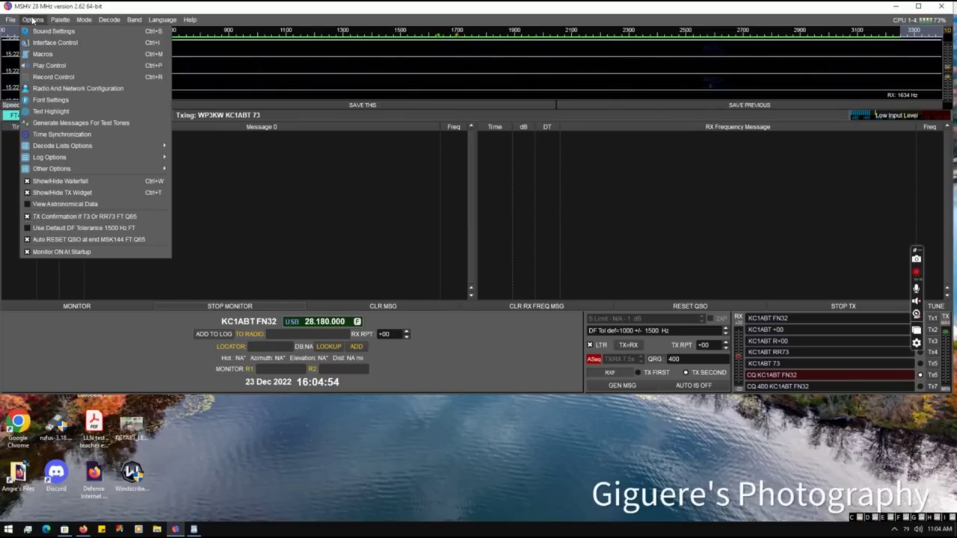
{"action": "left_click", "coordinate": [68, 65]}
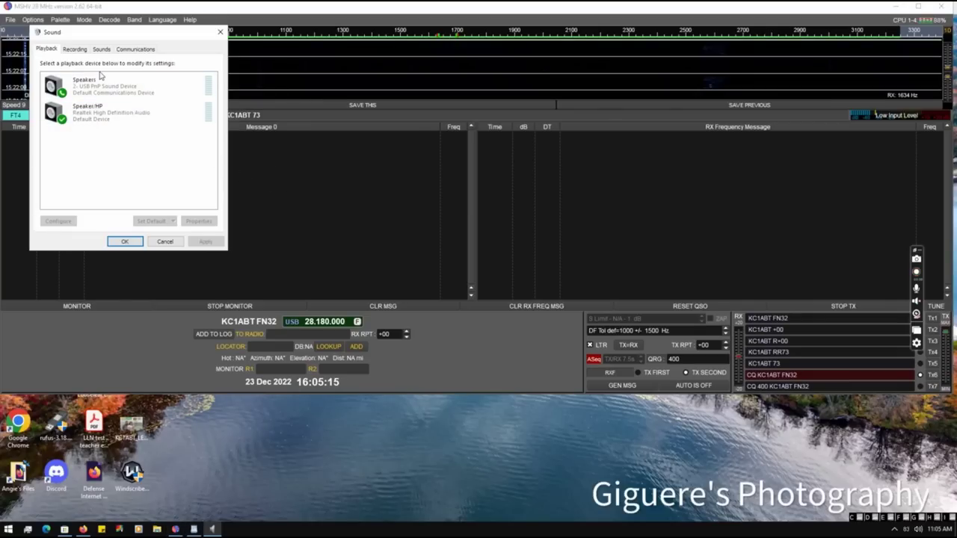
{"action": "left_click", "coordinate": [143, 93]}
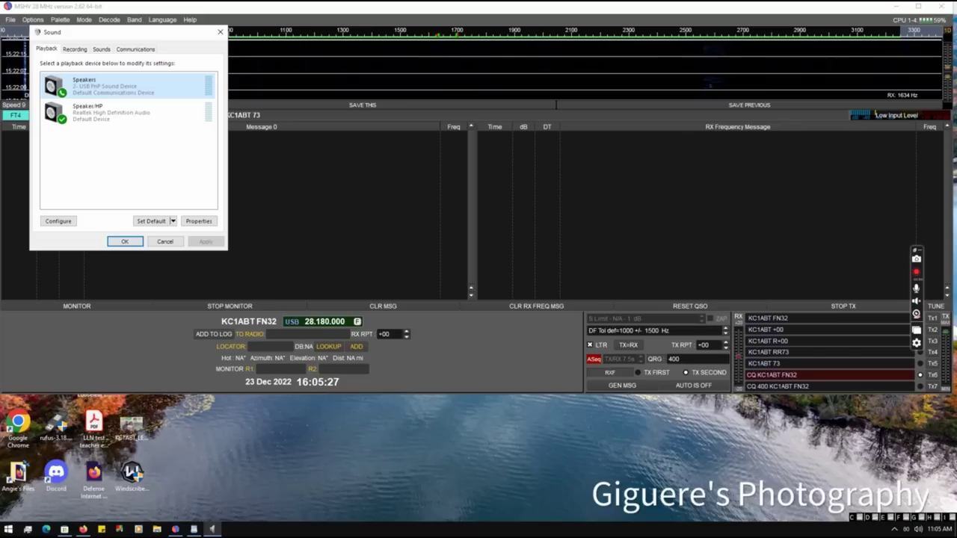
{"action": "left_click", "coordinate": [75, 49]}
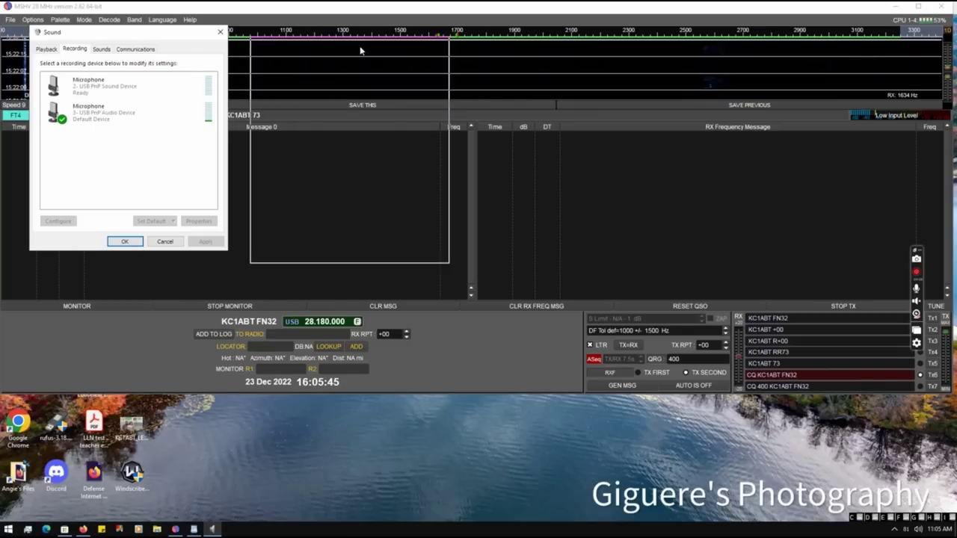
{"action": "left_click_drag", "start_coordinate": [568, 72], "coordinate": [567, 72]}
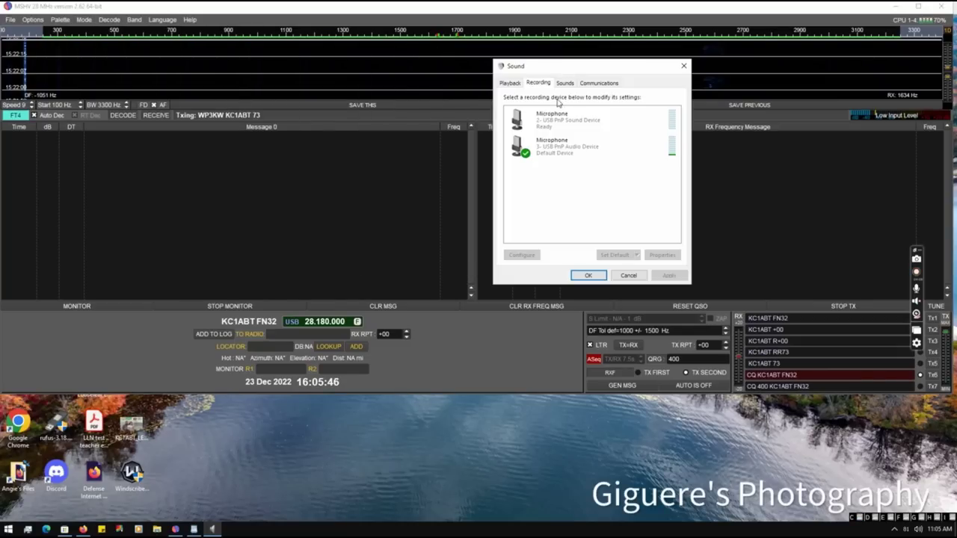
{"action": "left_click", "coordinate": [509, 83]}
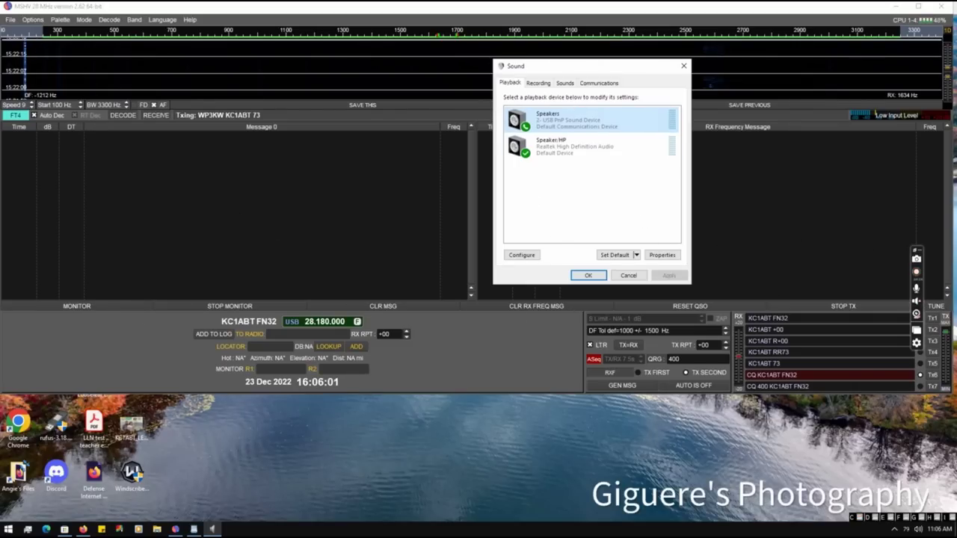
Transmit a tune signal, return to the playback devices, and close the Windows Sound dialog.
{"action": "left_click", "coordinate": [935, 306]}
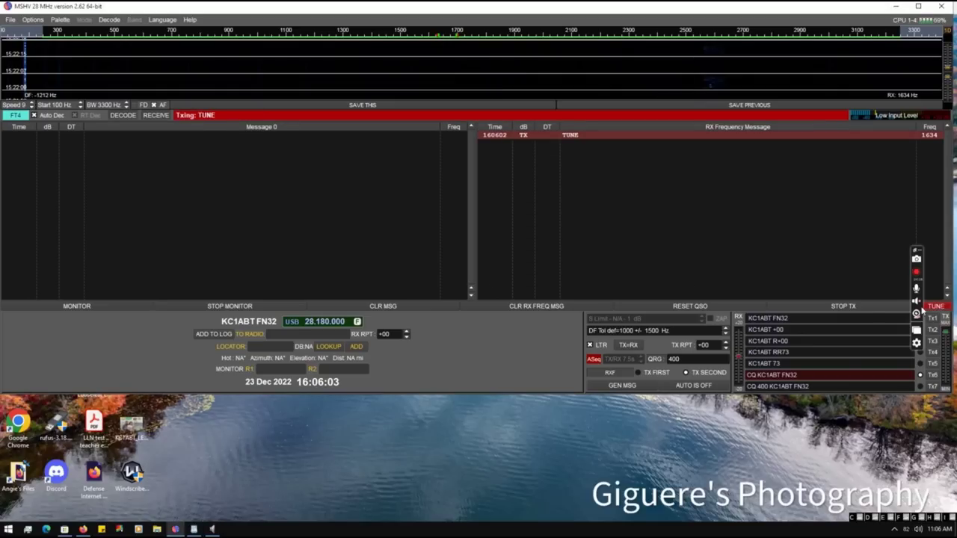
{"action": "left_click", "coordinate": [213, 529]}
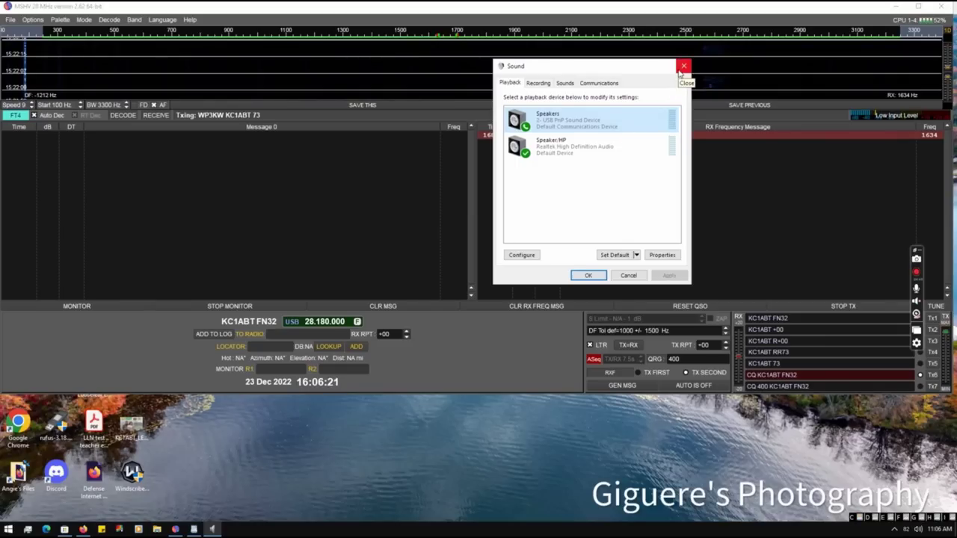
{"action": "left_click", "coordinate": [683, 67]}
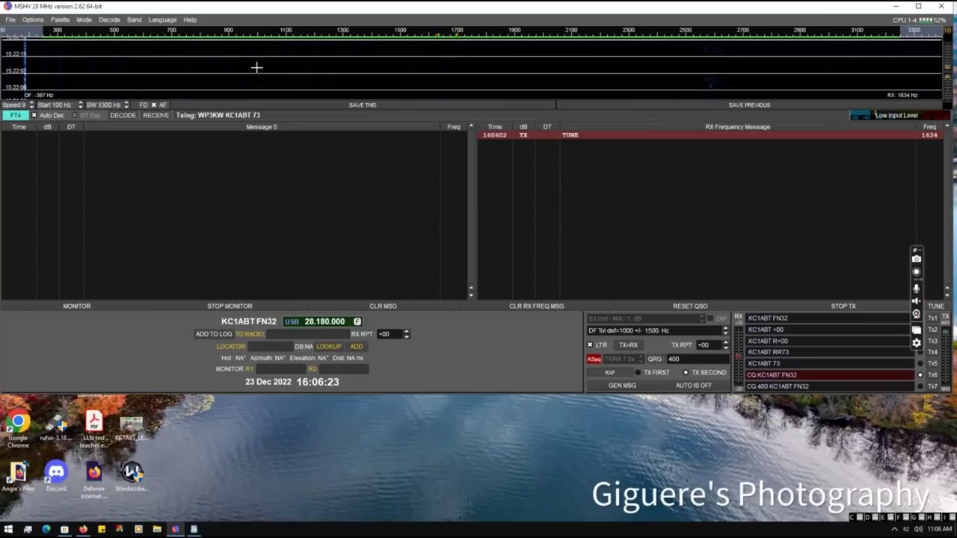
Set the number of FT decoding threads to Max 3.
{"action": "left_click", "coordinate": [32, 19]}
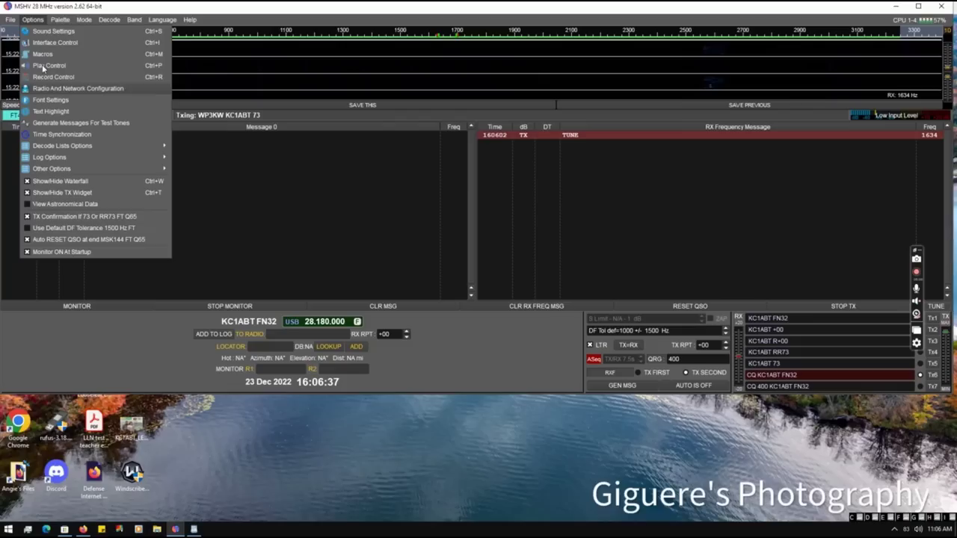
{"action": "mouse_move", "coordinate": [59, 21]}
{"action": "mouse_move", "coordinate": [109, 22]}
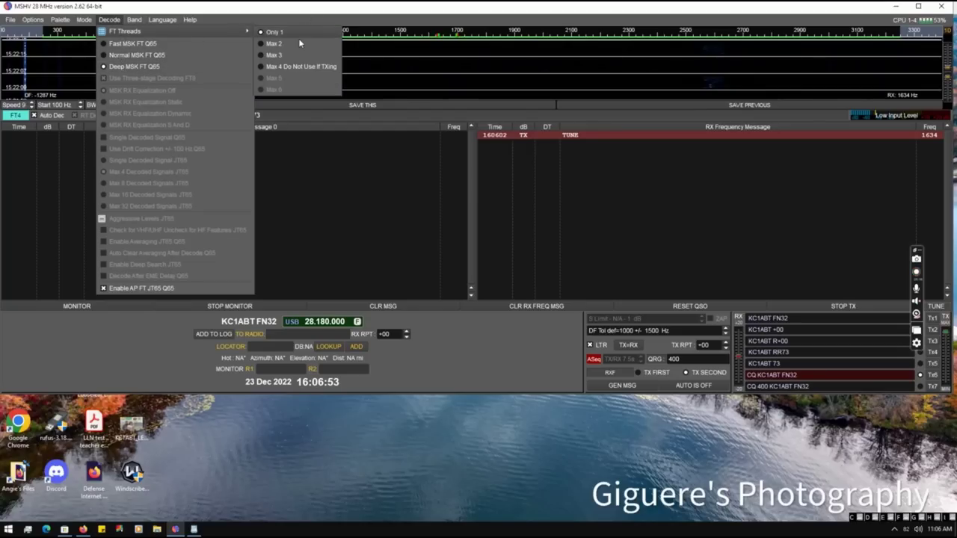
{"action": "left_click", "coordinate": [275, 56]}
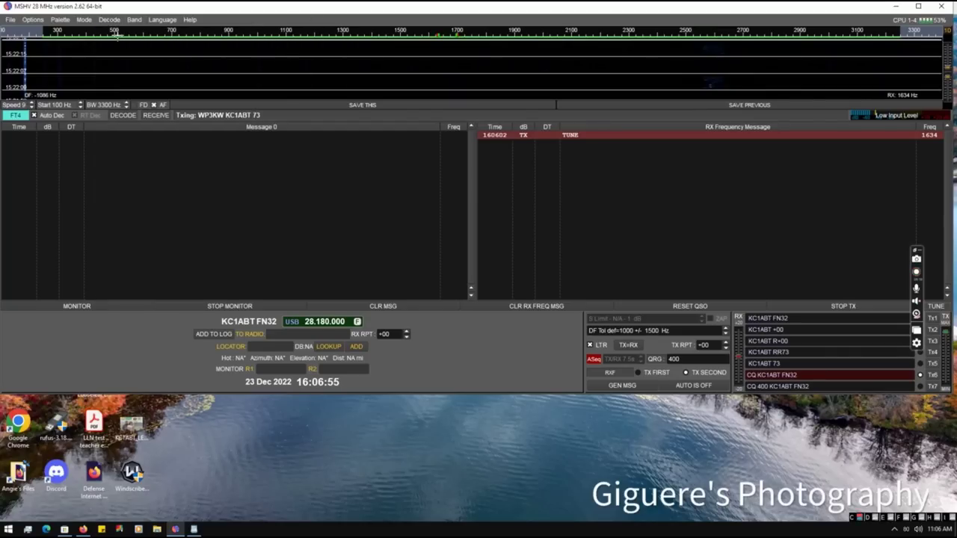
{"action": "left_click", "coordinate": [108, 20]}
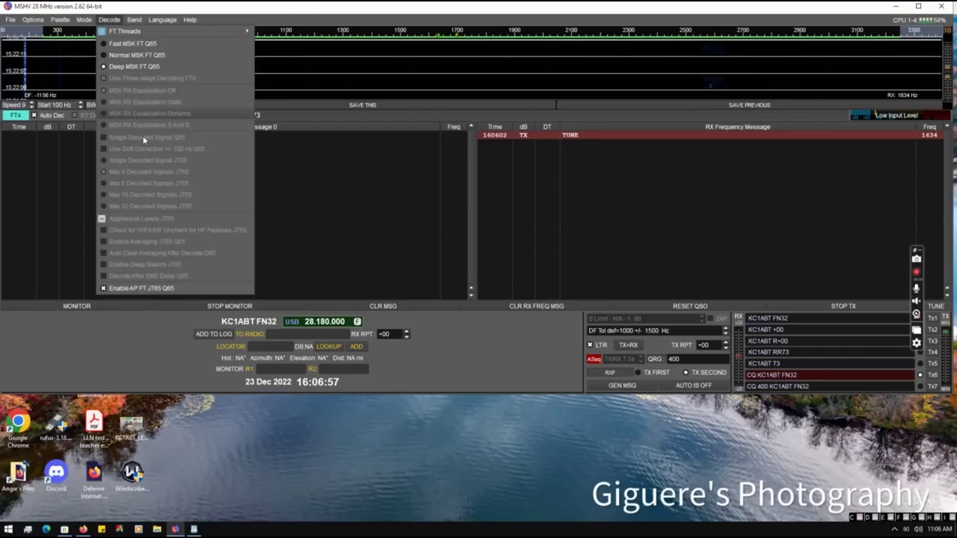
{"action": "mouse_move", "coordinate": [135, 24]}
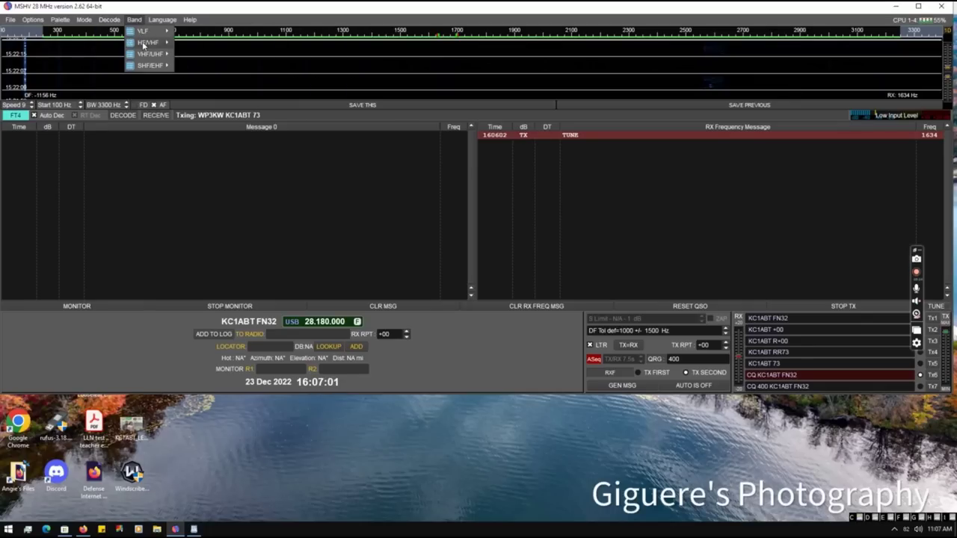
{"action": "mouse_move", "coordinate": [145, 56]}
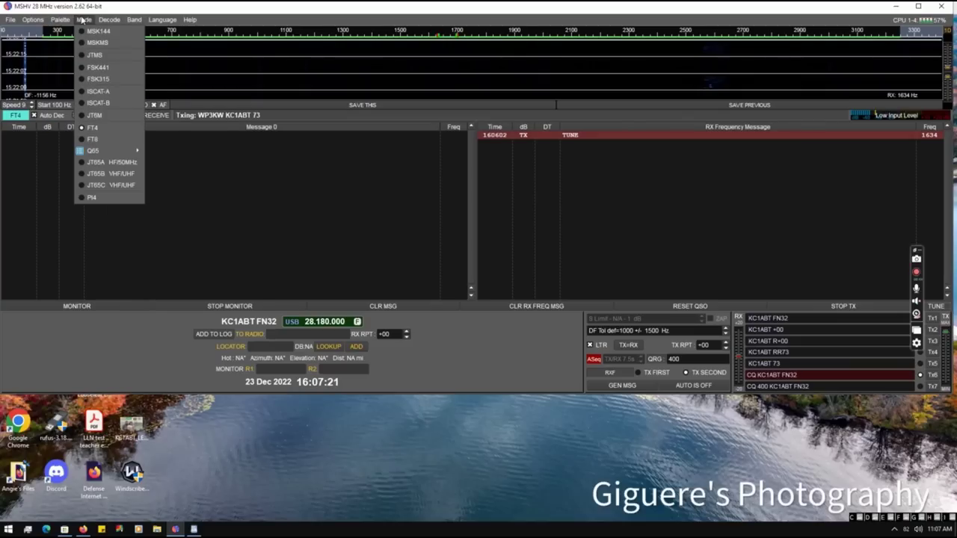
{"action": "left_click", "coordinate": [254, 186]}
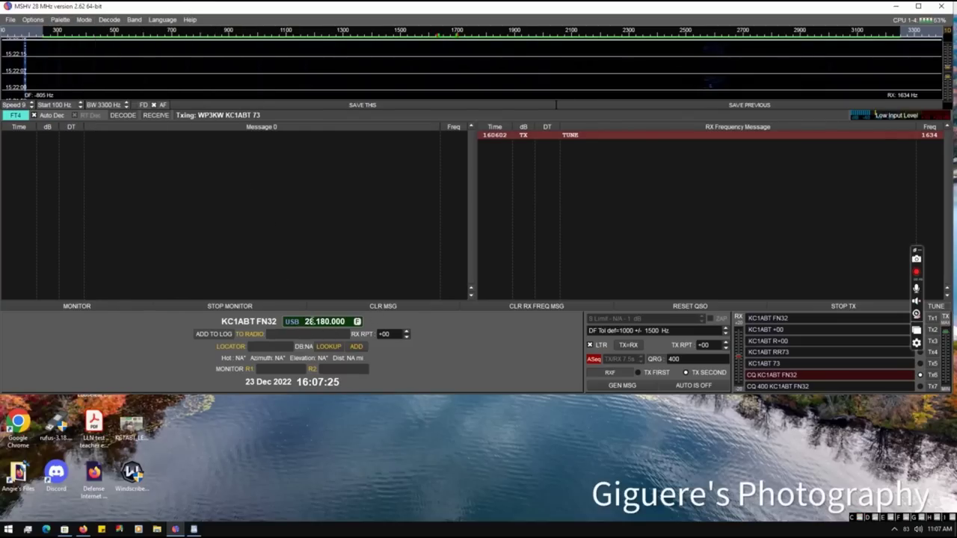
Switch the operating band from the HF/VHF group to 3.5 MHz.
{"action": "left_click", "coordinate": [349, 321]}
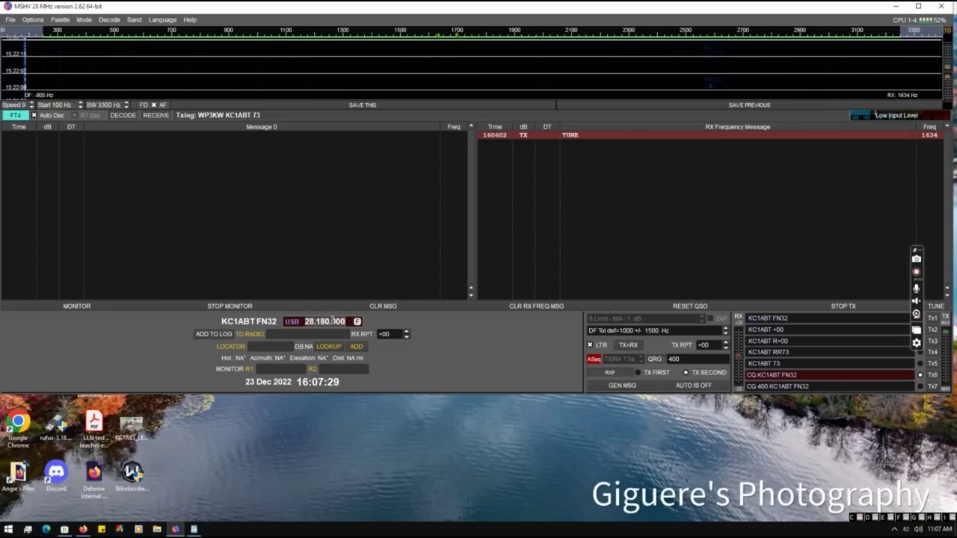
{"action": "left_click", "coordinate": [134, 20]}
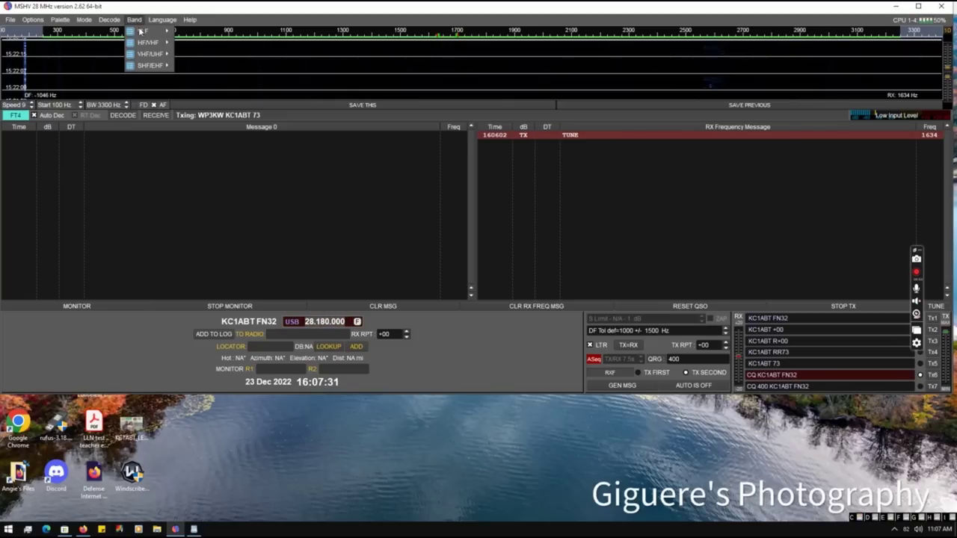
{"action": "mouse_move", "coordinate": [148, 45]}
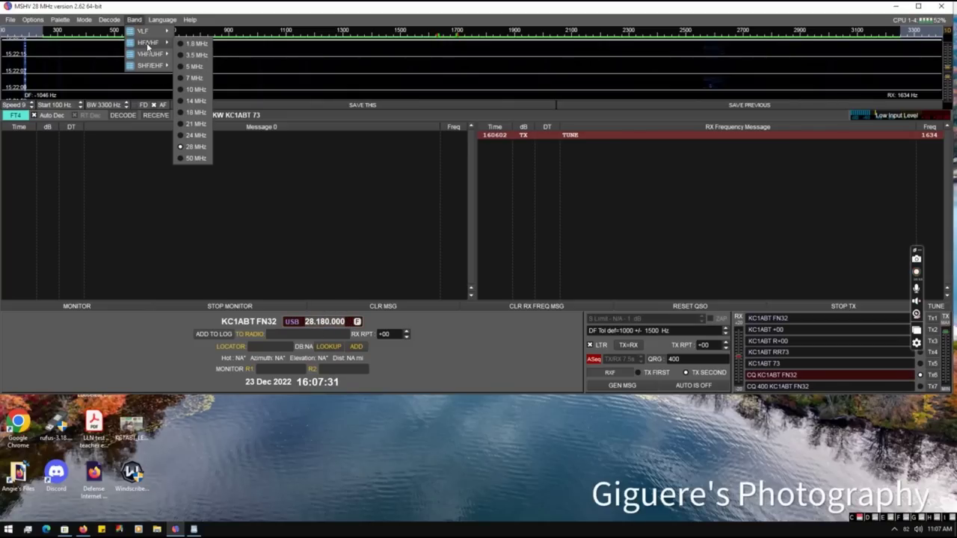
{"action": "left_click", "coordinate": [196, 55]}
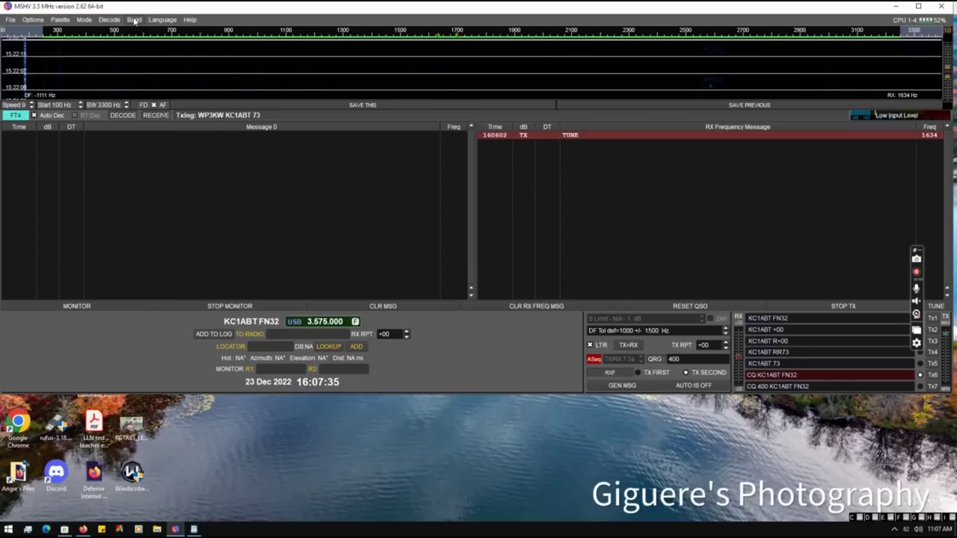
Examine the bands available in the HF/VHF group and leave the band selection unchanged.
{"action": "left_click", "coordinate": [134, 19]}
{"action": "mouse_move", "coordinate": [148, 46]}
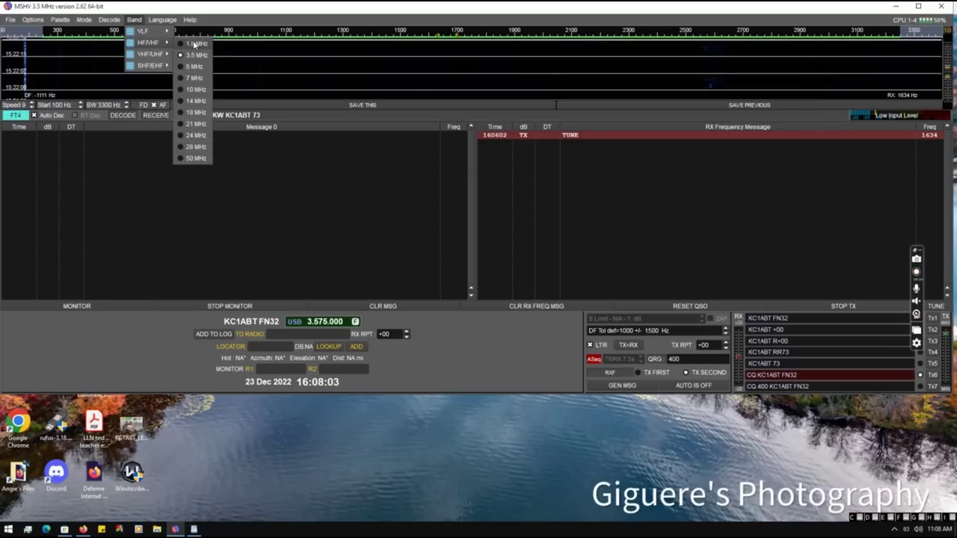
{"action": "left_click", "coordinate": [132, 9]}
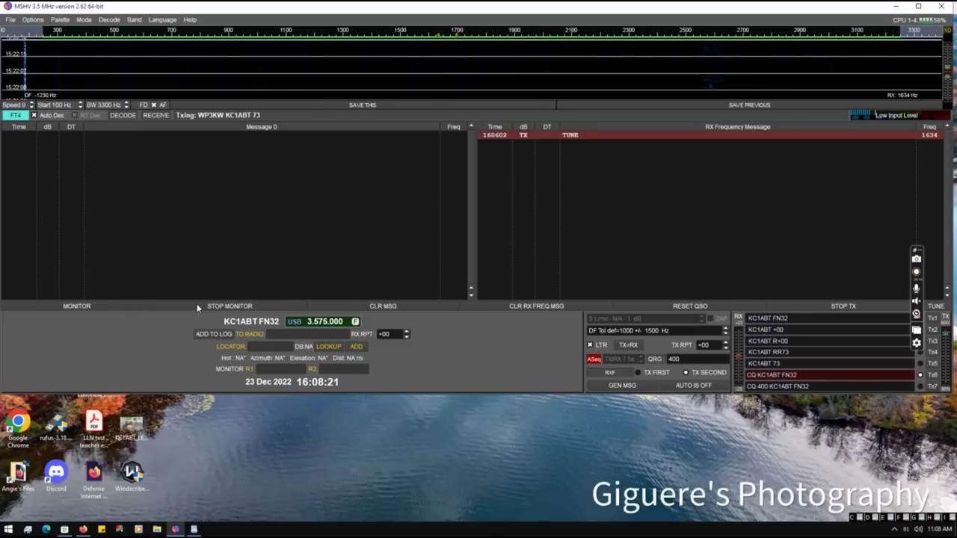
Start monitoring, dismiss the unresponsive MSHV window, and relaunch MSHV 64-bit from the desktop.
{"action": "left_click", "coordinate": [99, 305]}
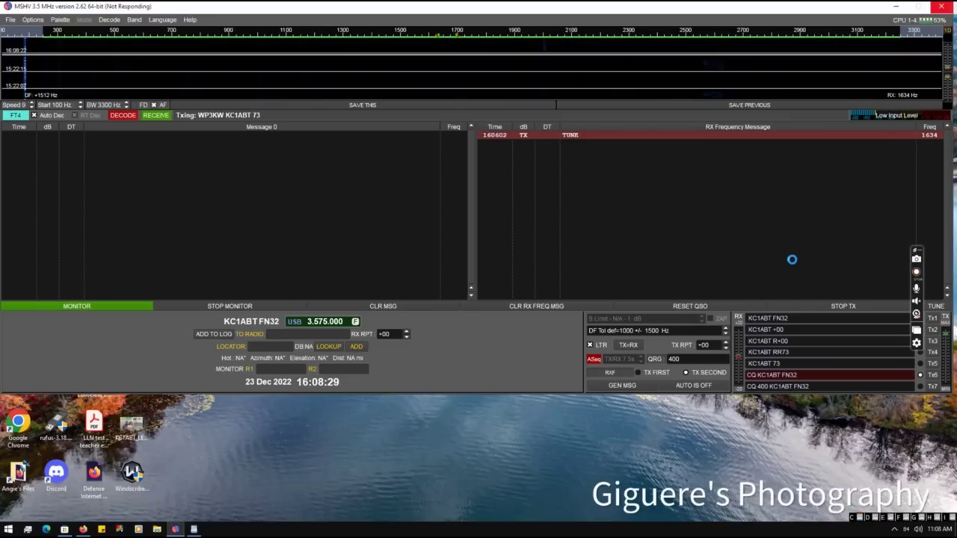
{"action": "left_click", "coordinate": [196, 528]}
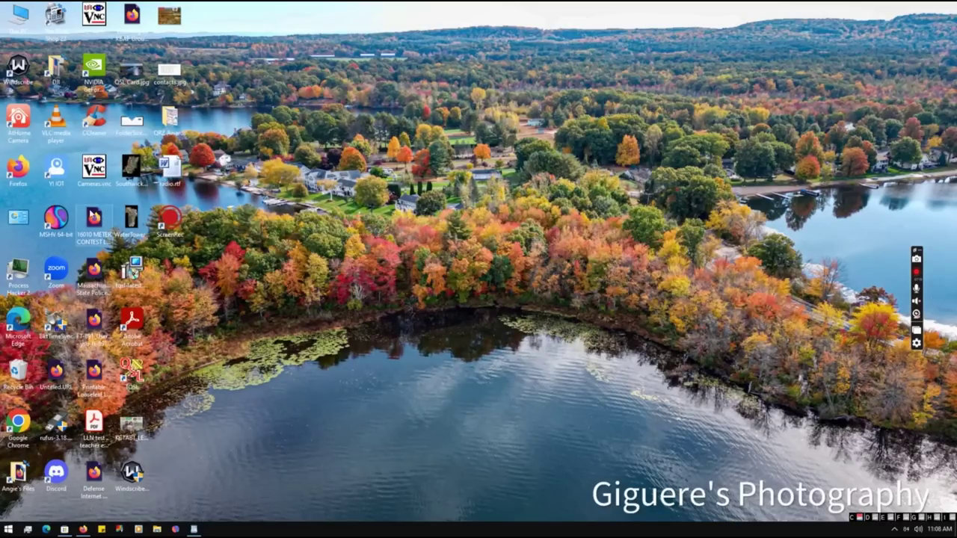
{"action": "double_click", "coordinate": [56, 218]}
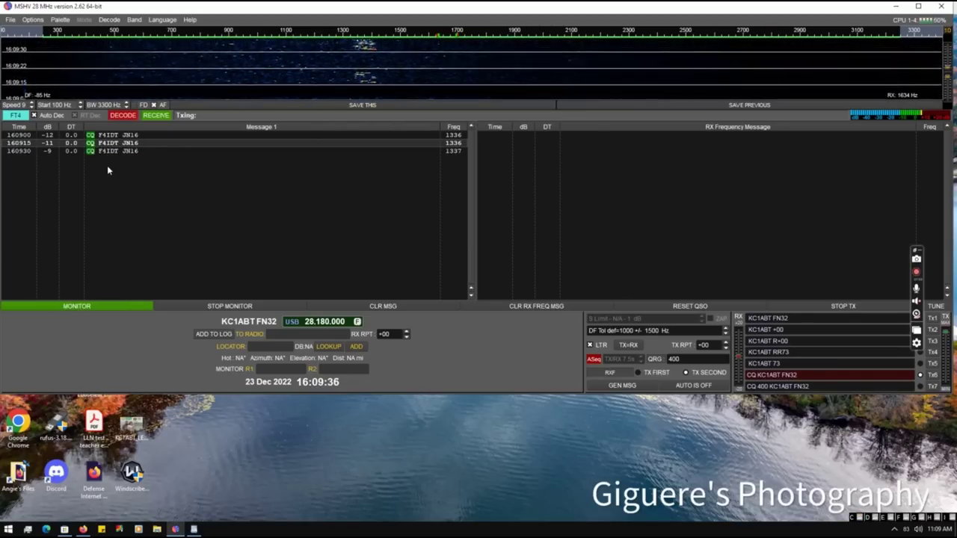
Call the Icelandic station decoded at 1540 Hz with an automatic FT4 transmission.
{"action": "mouse_move", "coordinate": [110, 154]}
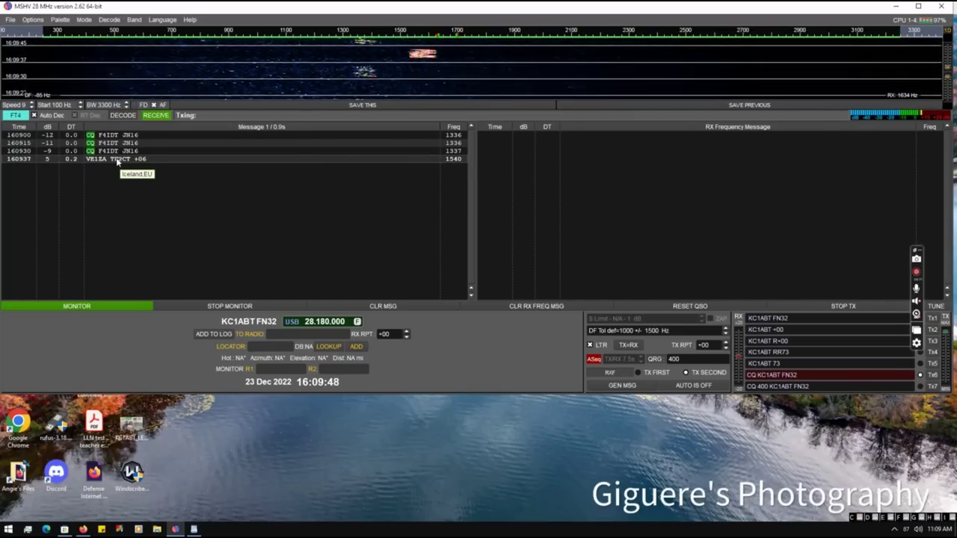
{"action": "double_click", "coordinate": [117, 161]}
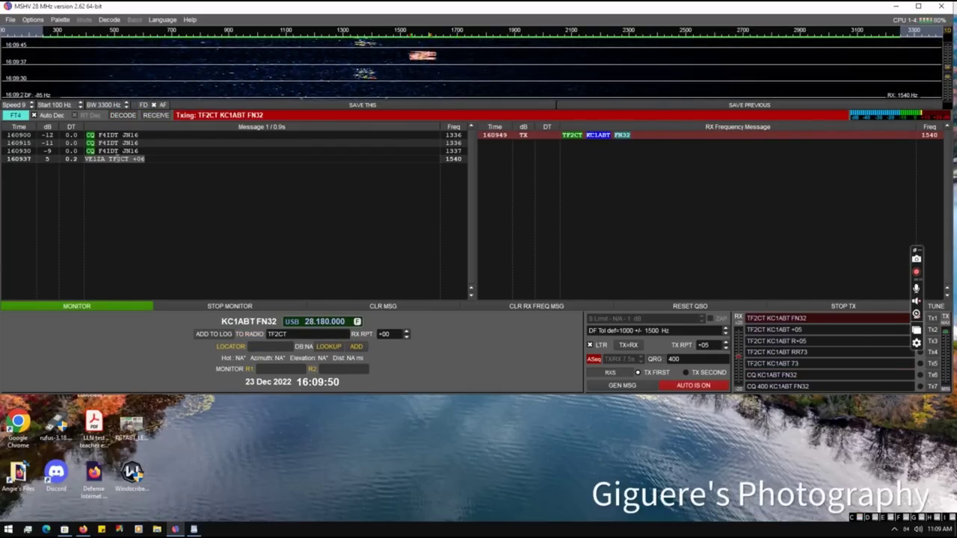